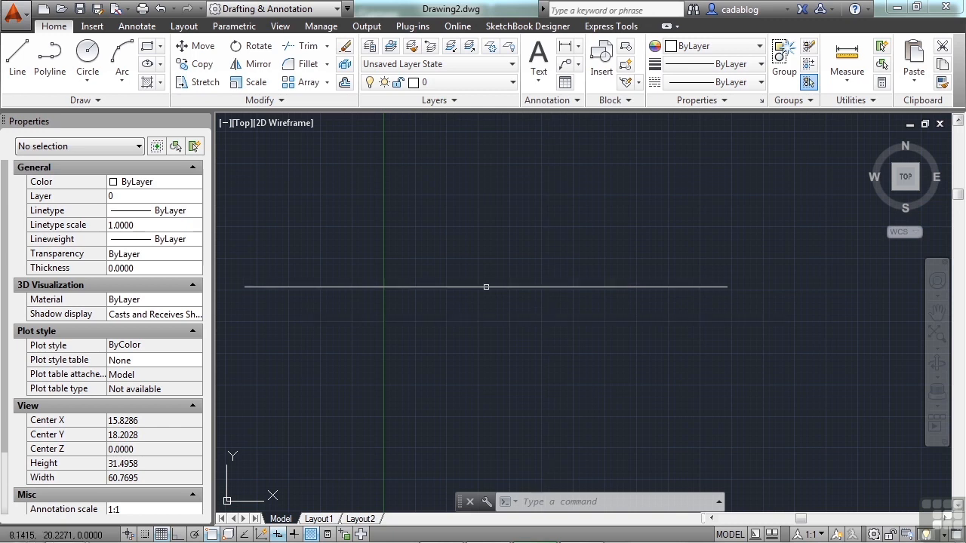
Create a new drawing from the acad.dwt template
type("new")
key("Return")
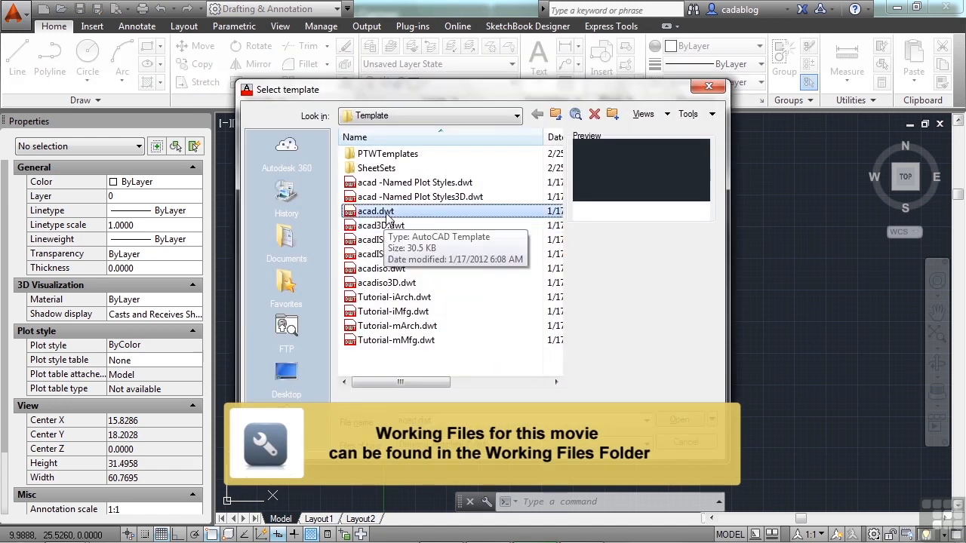
left_click(677, 420)
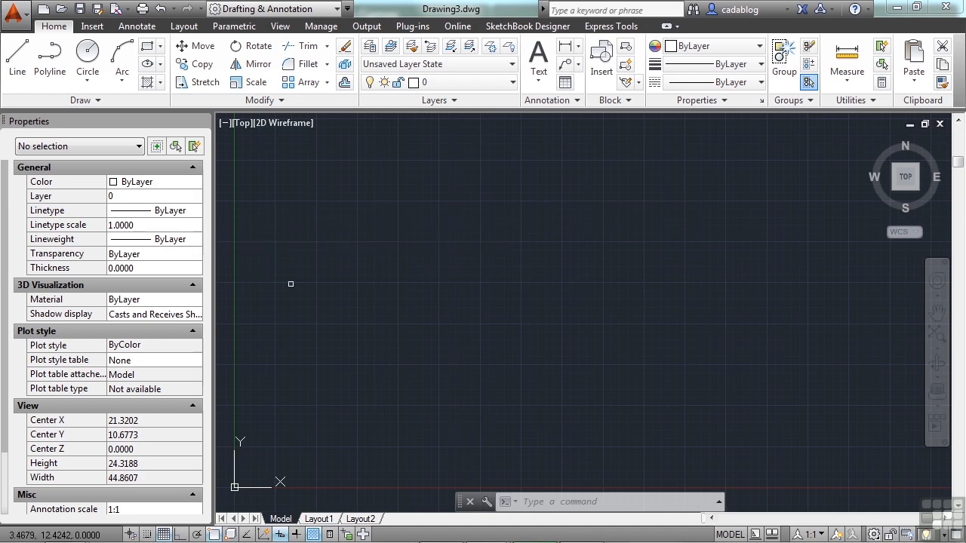
Save the drawing as Chair.dwg in folder 11, replacing the existing file
type("units")
key("Return")
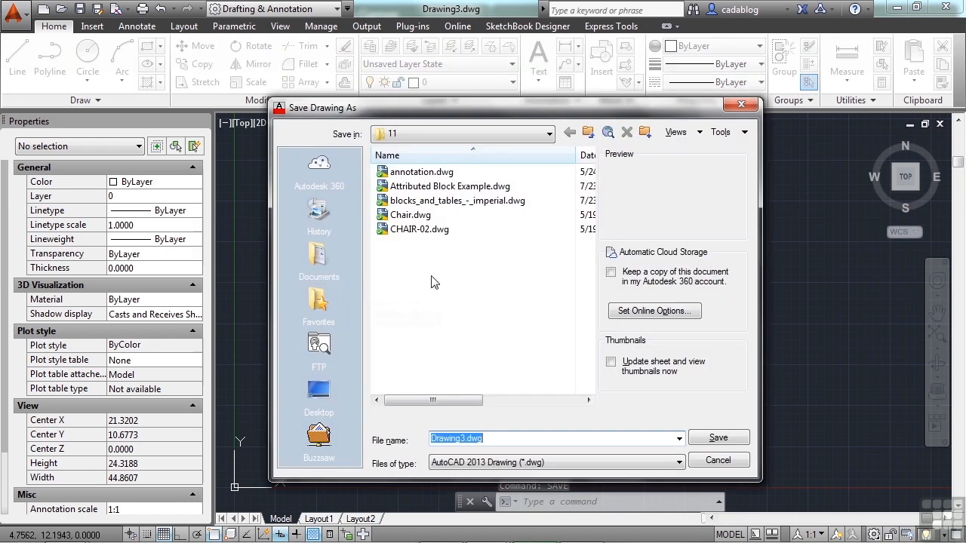
left_click(427, 217)
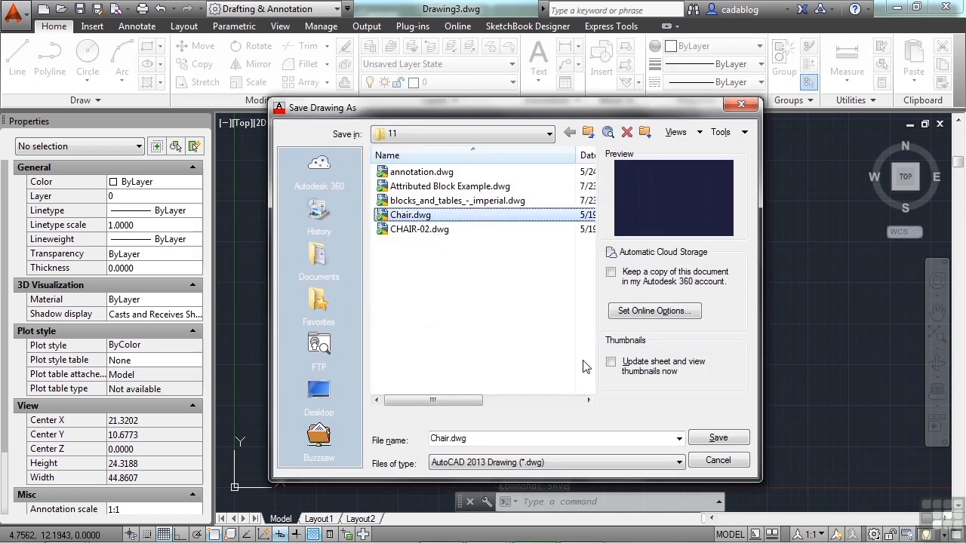
left_click(714, 439)
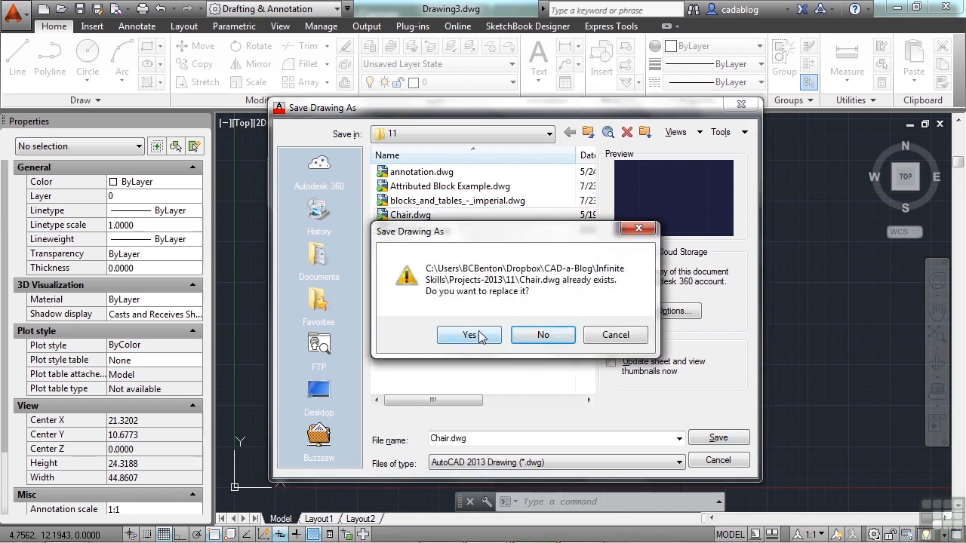
left_click(479, 337)
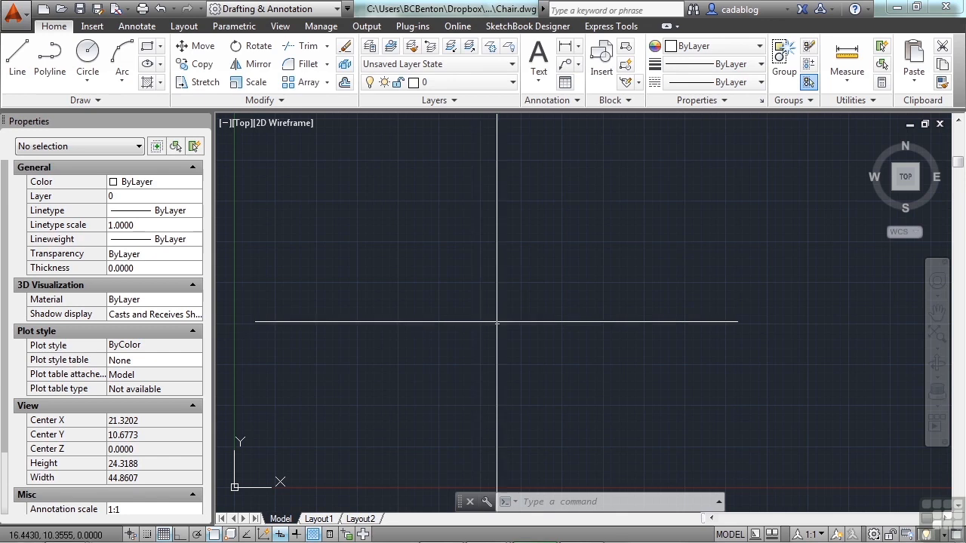
Set the drawing's length units to Architectural with 0'-0 1/16" precision, keeping inches as the insertion scale
middle_click(518, 291)
middle_click(517, 291)
scroll(517, 291, "down", 2)
middle_click_drag(593, 269, 523, 290)
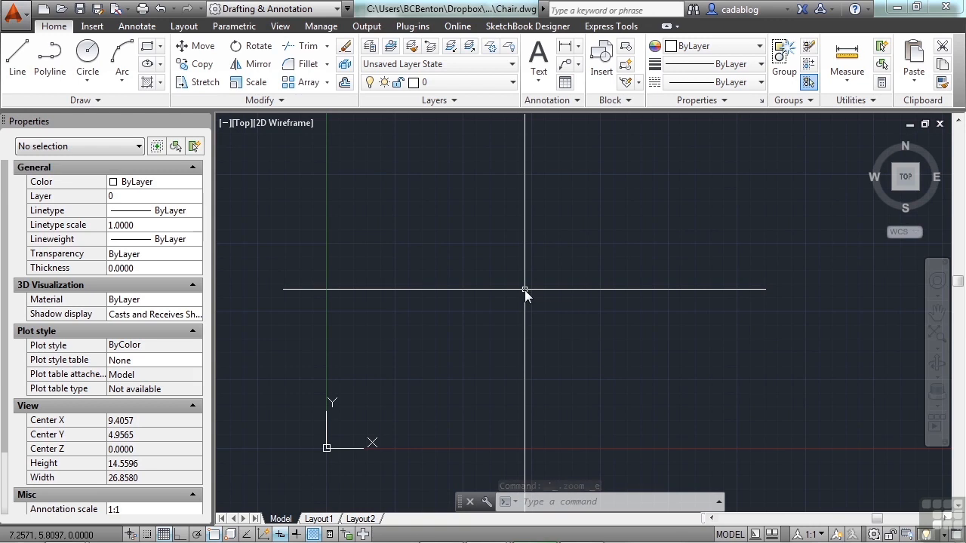
type("units")
key("Return")
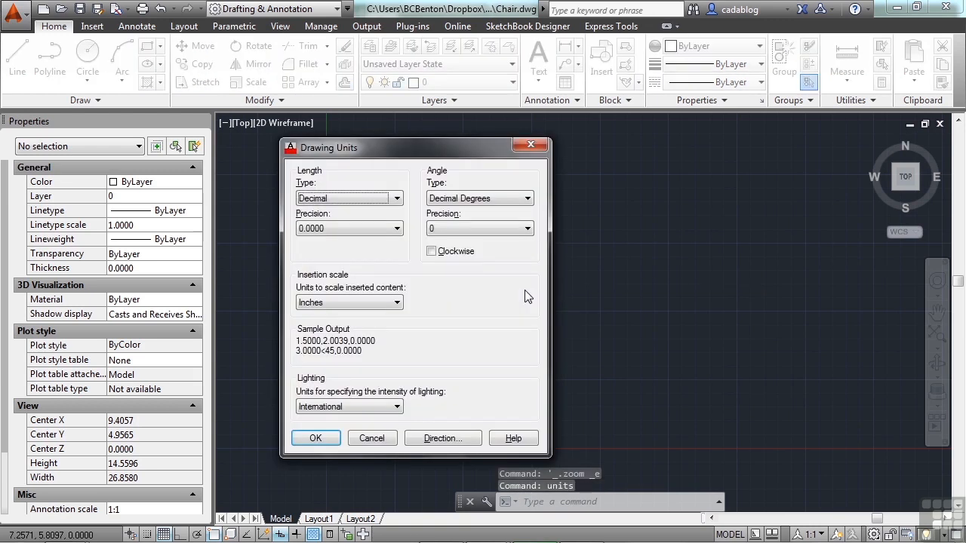
left_click(397, 198)
left_click(362, 209)
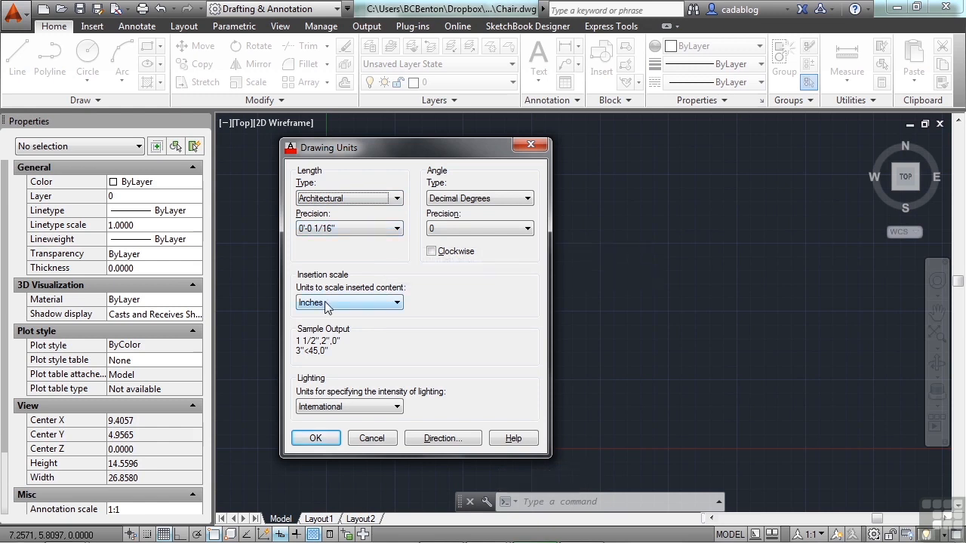
left_click(316, 438)
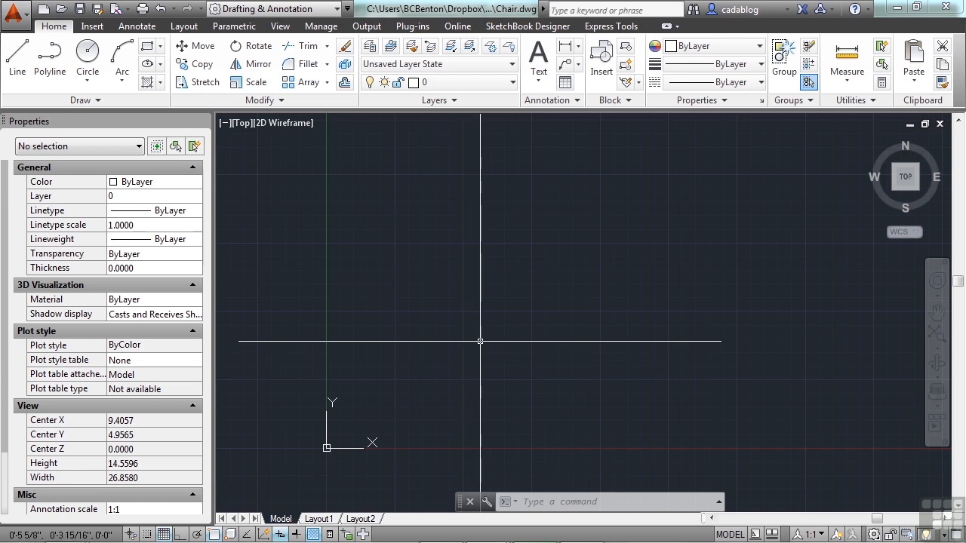
Draw a 2' by 2' square for the chair seat, just above and beside the drawing origin
type("rec")
key("Return")
left_click(426, 359)
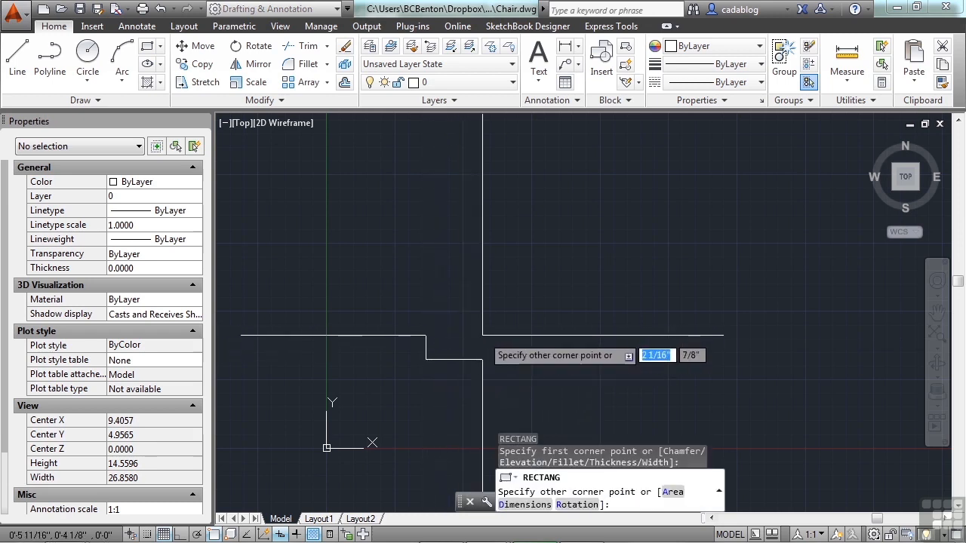
type("2'")
key("Tab")
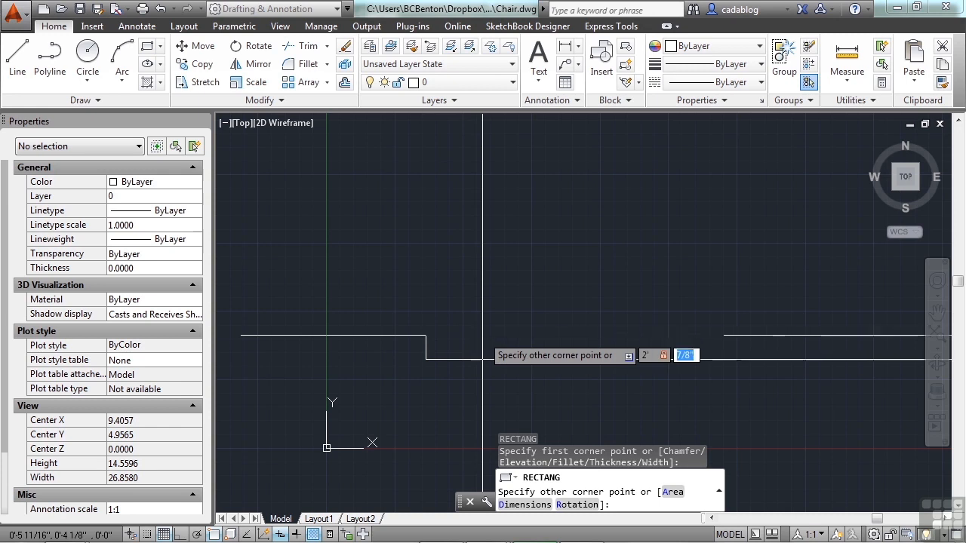
type("2'")
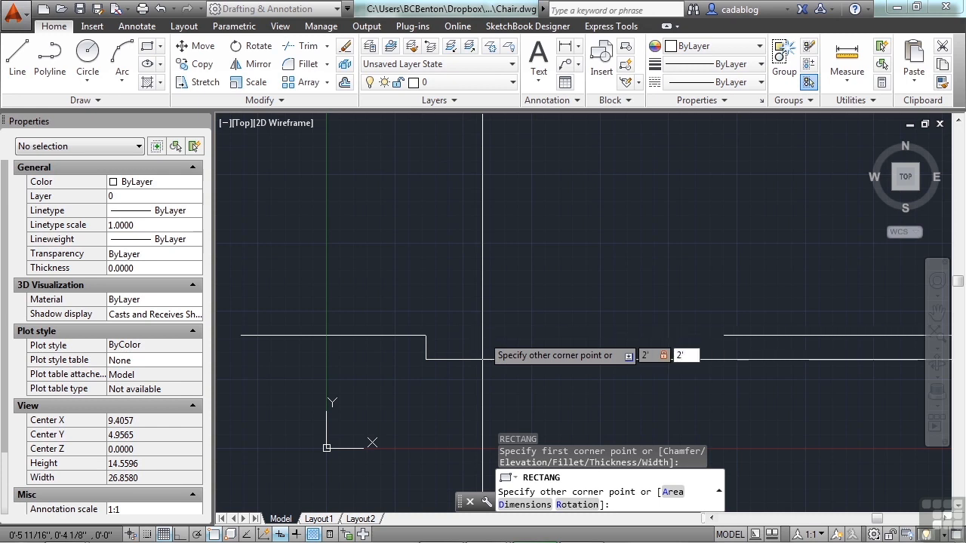
key("Return")
middle_click(513, 319)
middle_click(513, 319)
scroll(507, 269, "down", 4)
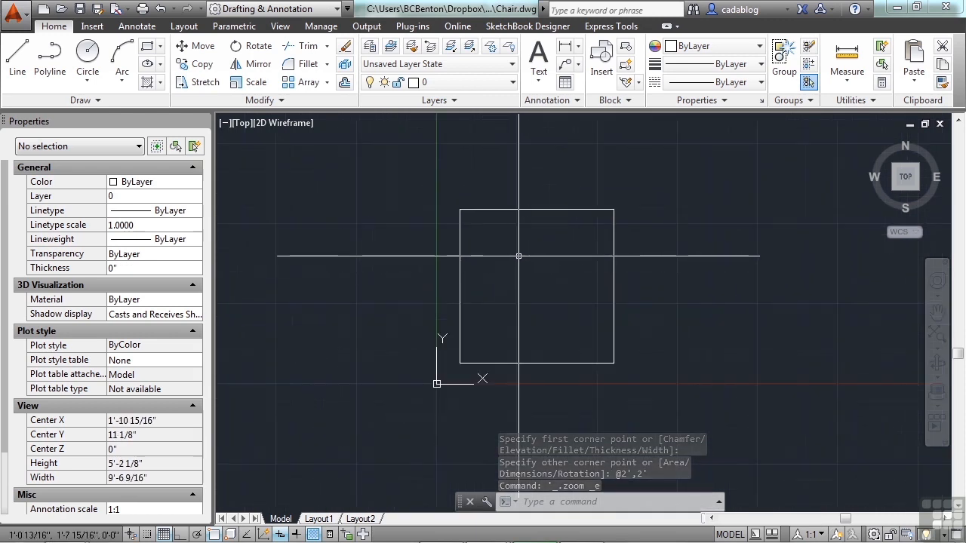
left_click(524, 255)
left_click(489, 226)
type("REC")
key("Return")
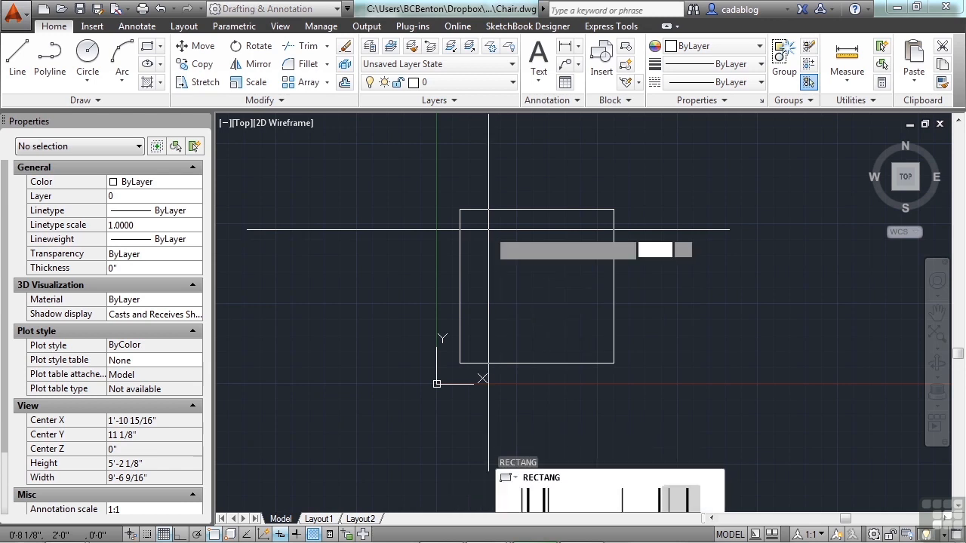
left_click(459, 209)
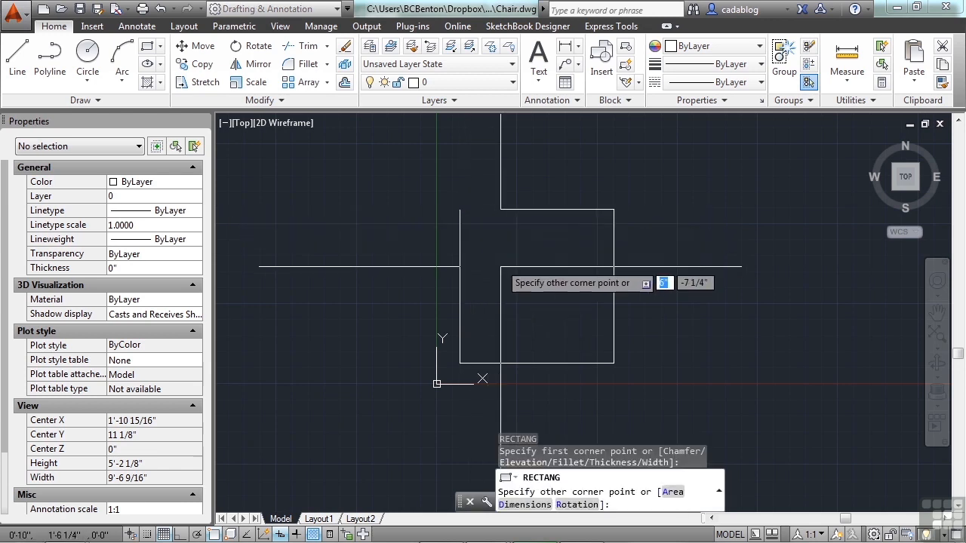
type("2")
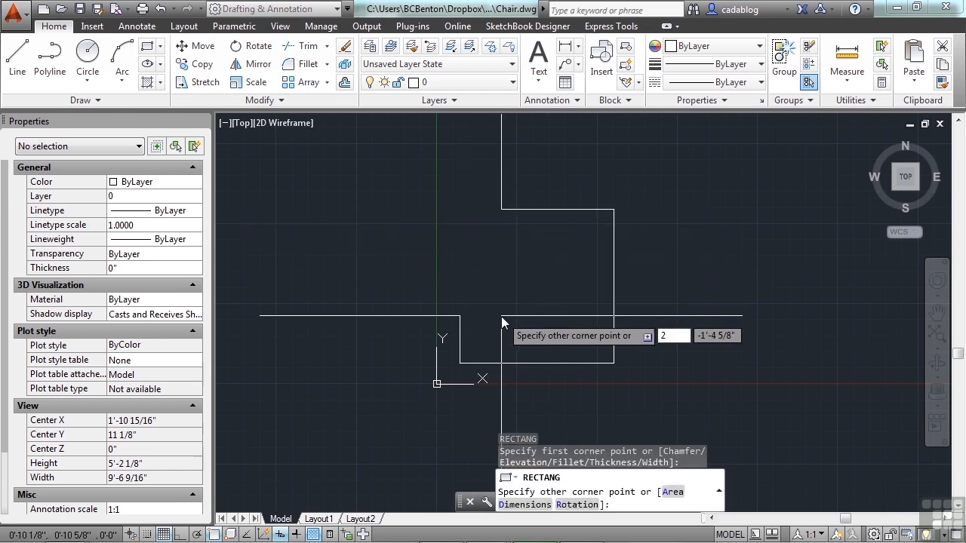
key("Return")
key("ctrl+z")
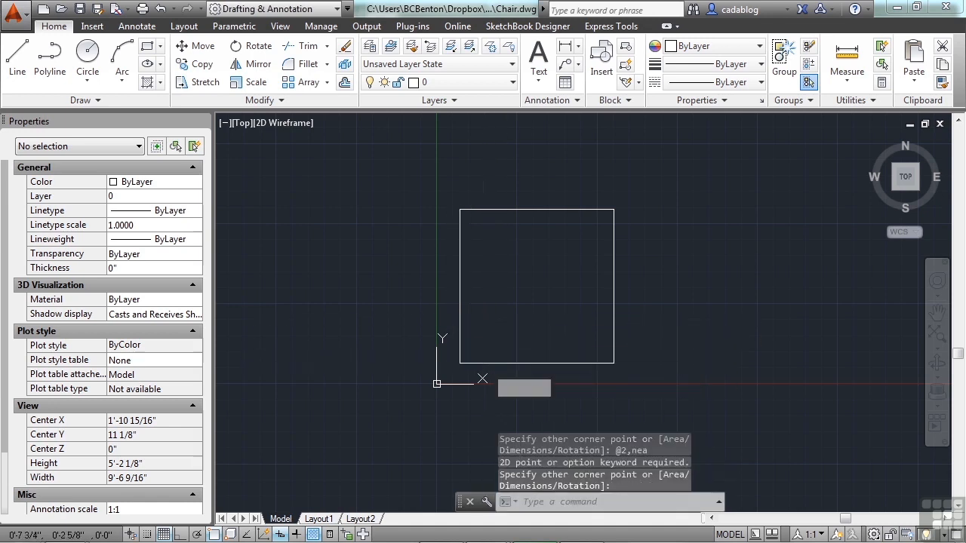
Draw a chair-back rectangle about 3" wide from the square's upper-left corner to the nearest point on its bottom edge, and save the drawing
type("rec")
key("Return")
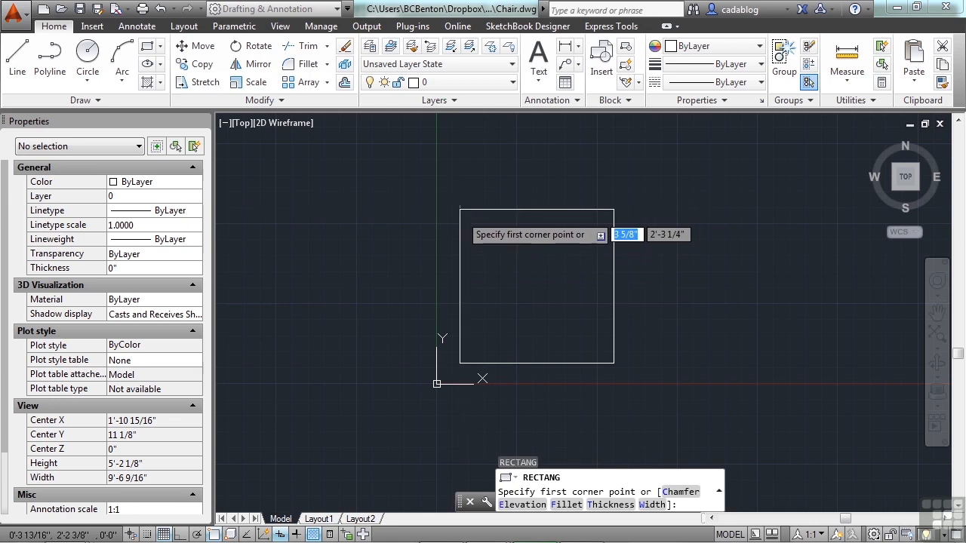
left_click(461, 214)
type("nea")
key("Return")
scroll(492, 364, "up", 4)
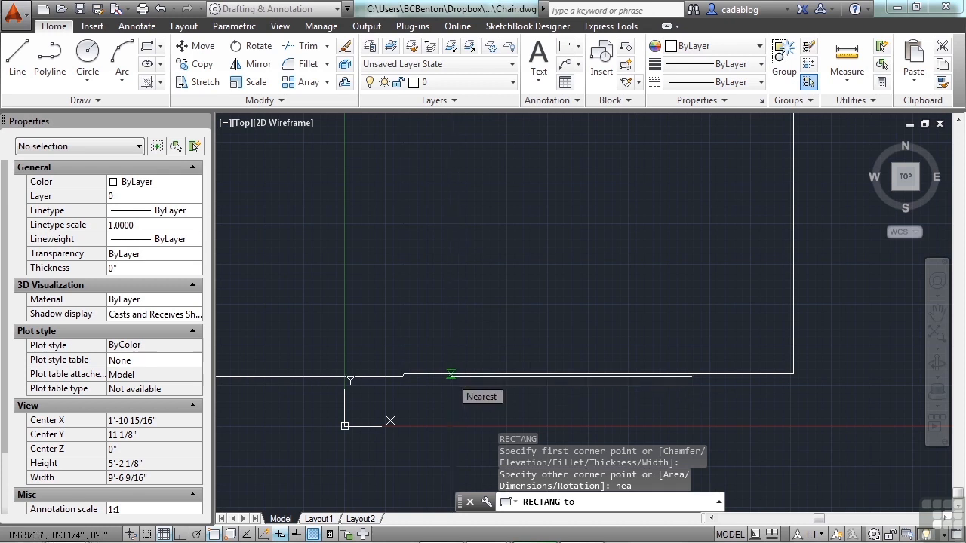
left_click(446, 377)
scroll(447, 377, "down", 3)
scroll(484, 376, "down", 2)
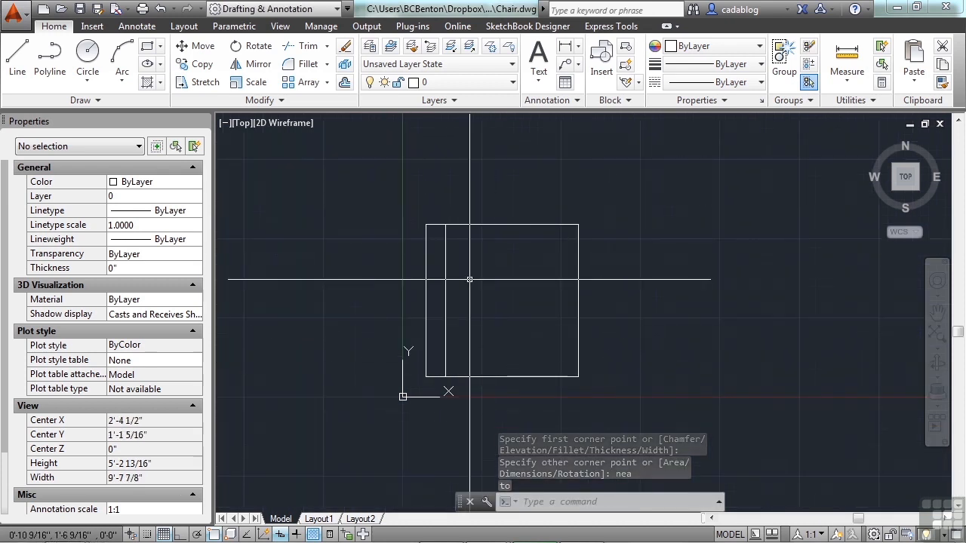
key("ctrl+s")
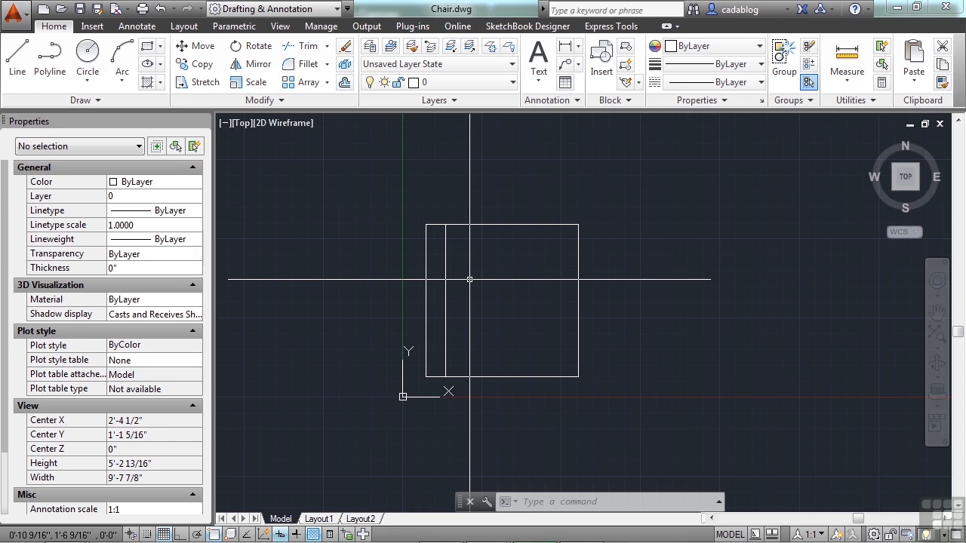
Start a block definition named "chair" with its base point at the midpoint of the square's left edge
type("b")
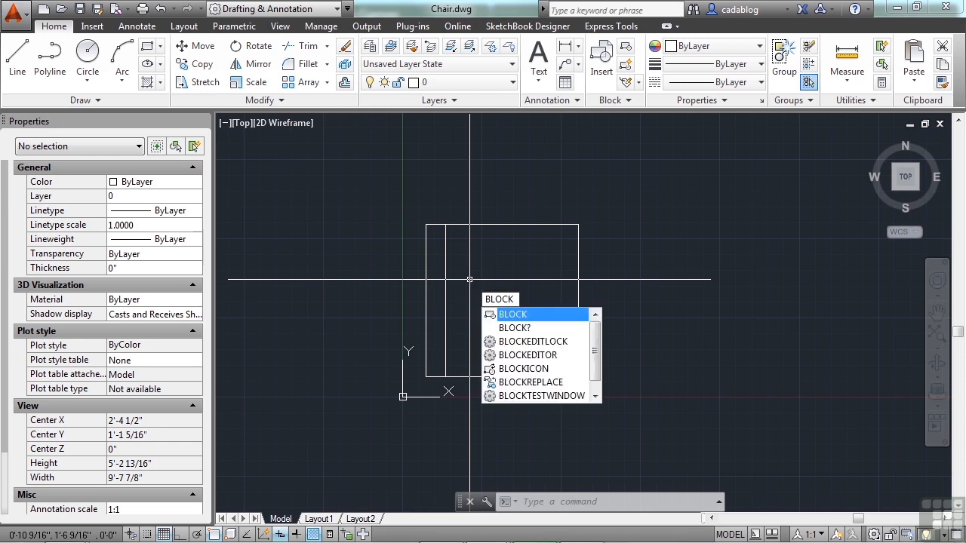
key("Return")
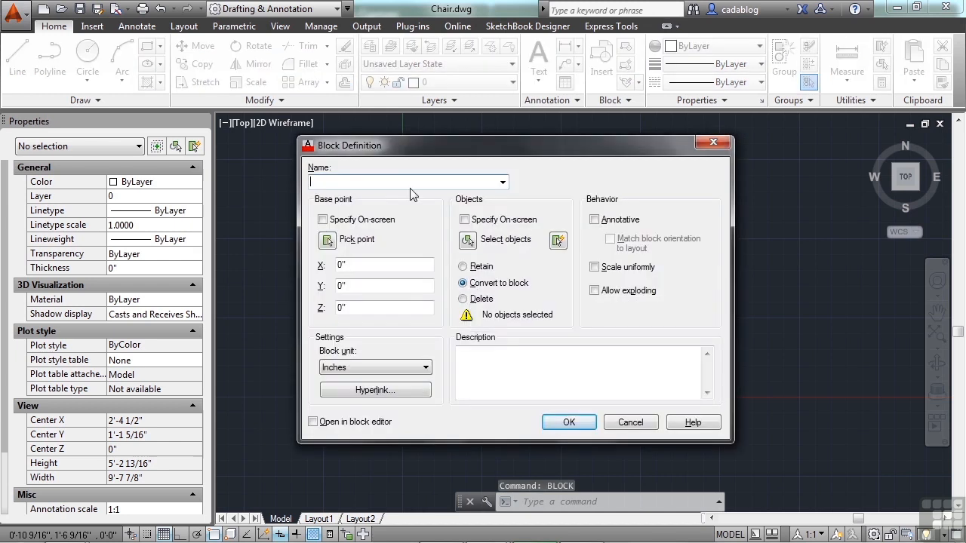
type("chair")
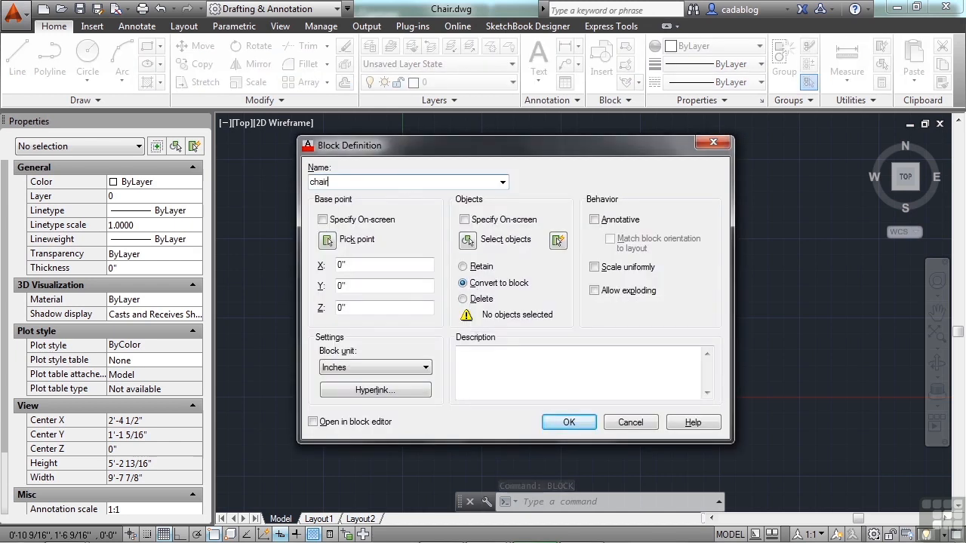
left_click(328, 241)
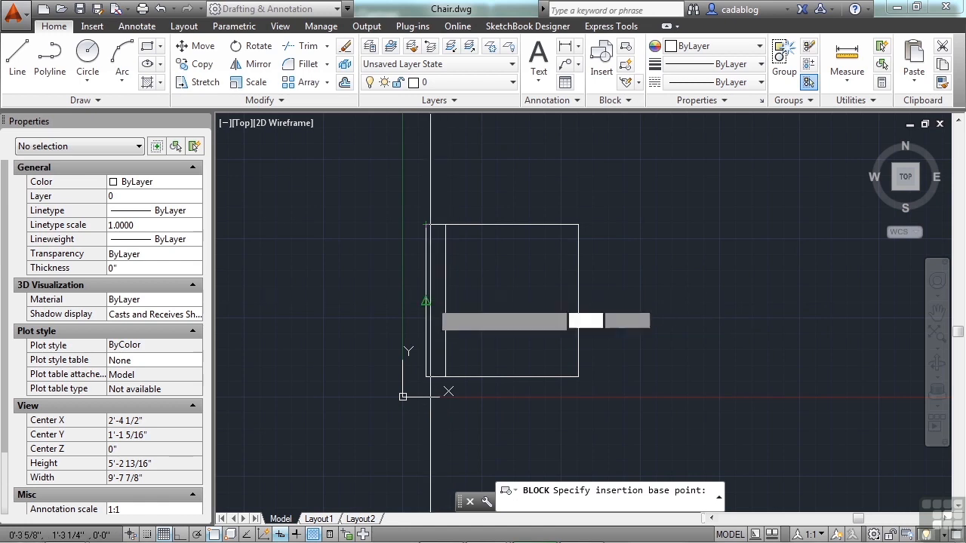
left_click(427, 302)
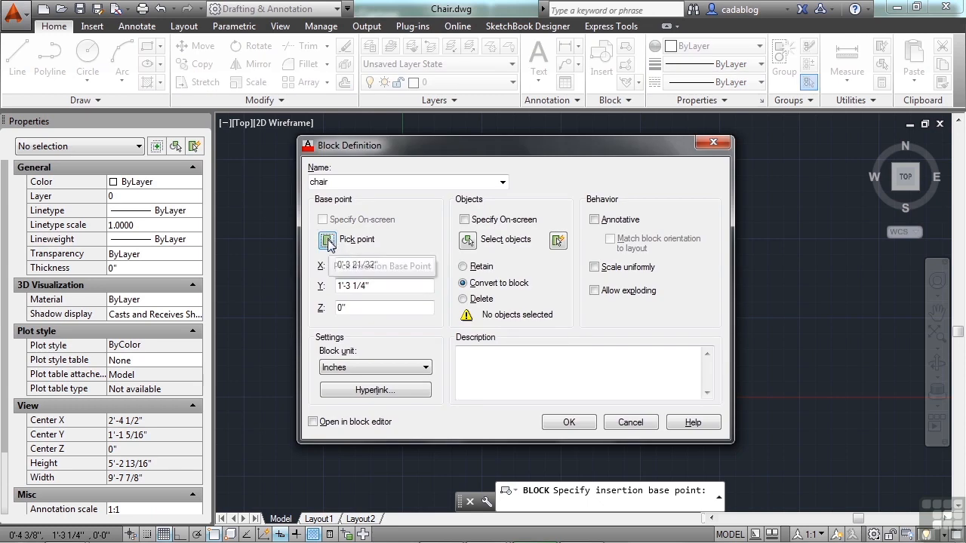
Select the seat square and the chair-back rectangle as the block's objects
left_click(472, 241)
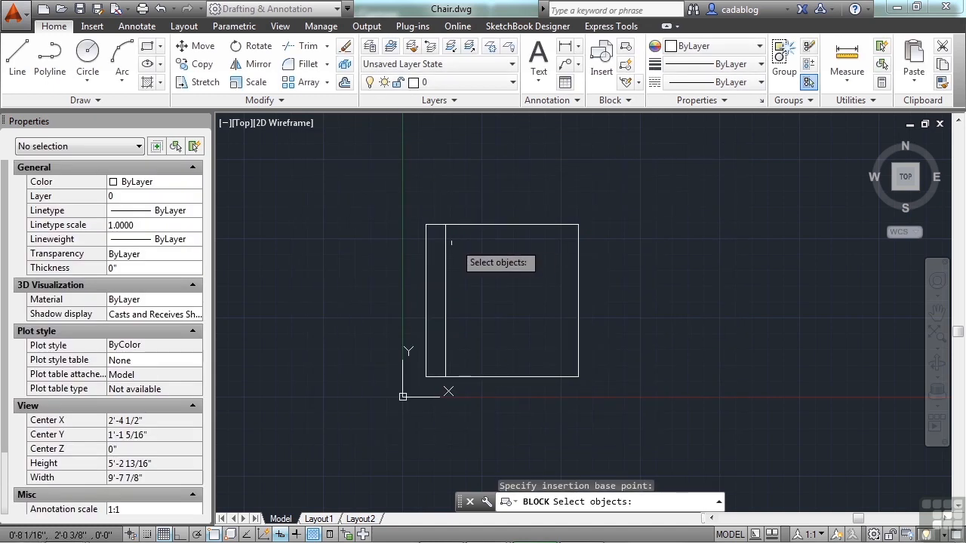
left_click(445, 246)
left_click(464, 225)
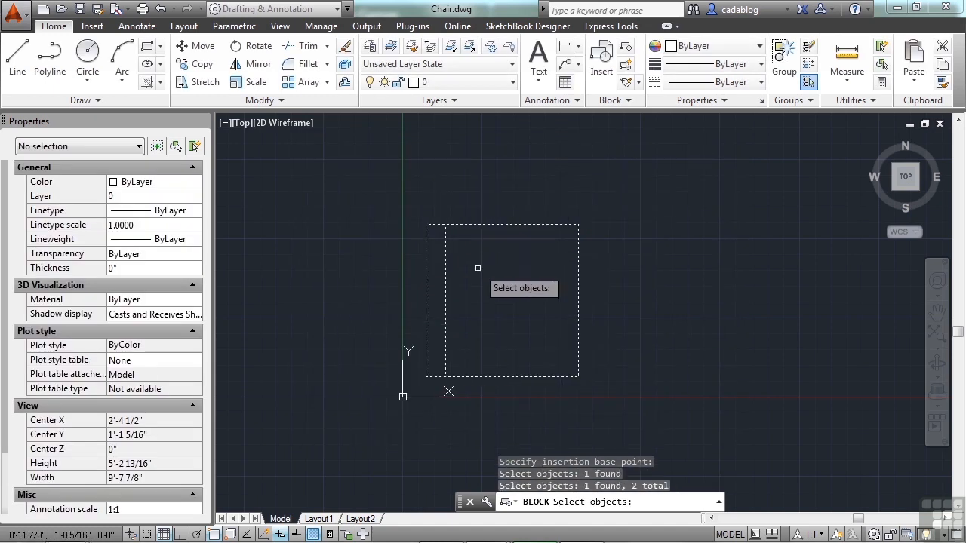
key("Return")
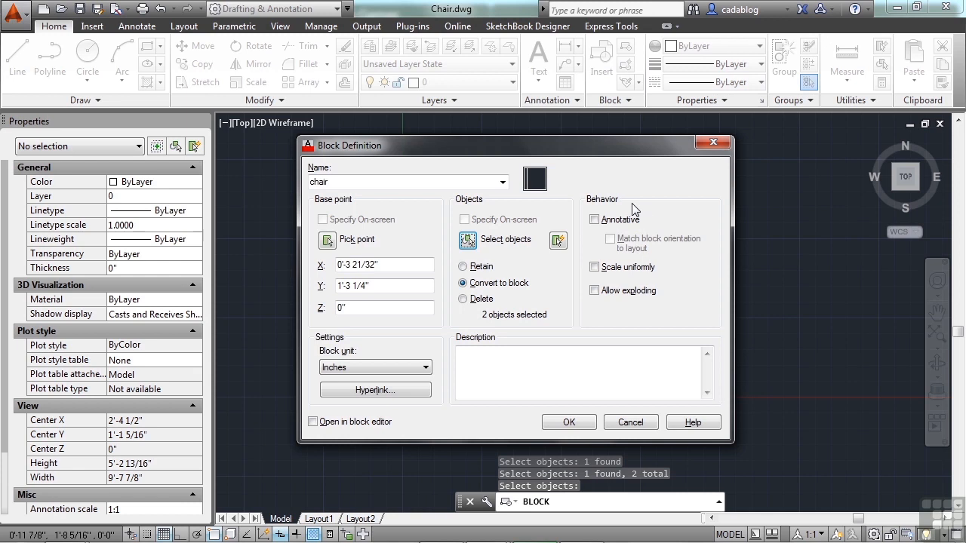
Create the chair block with exploding disallowed and the description "This is a chair.", and select it in the drawing
left_click(596, 291)
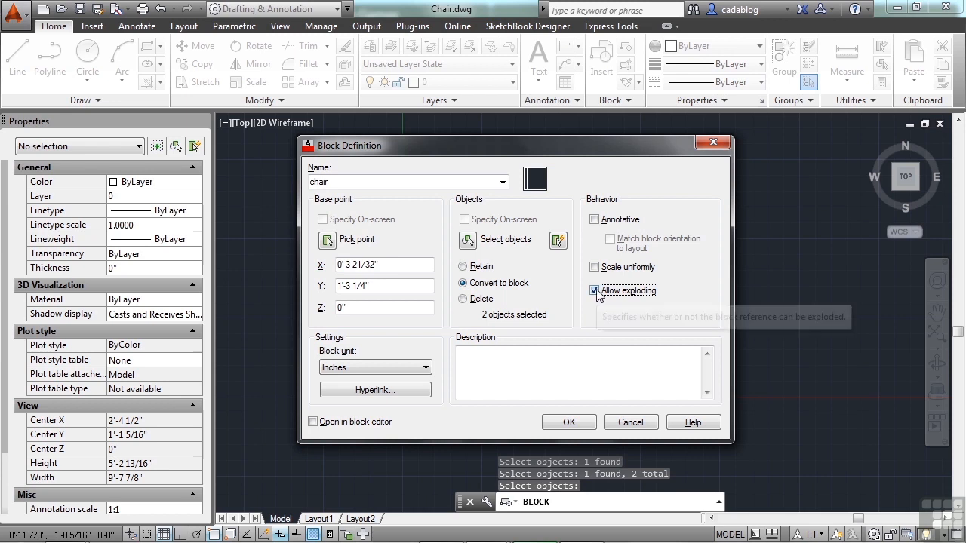
left_click(596, 291)
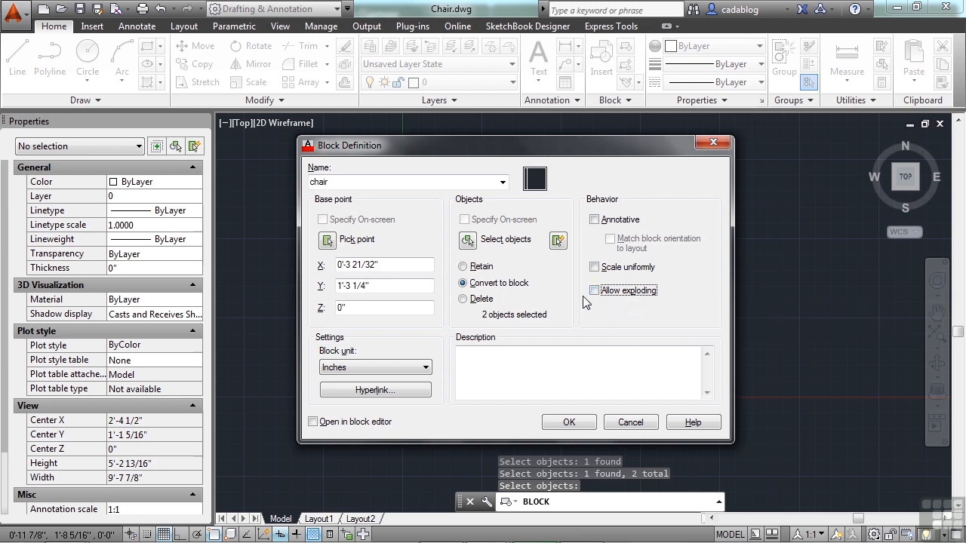
left_click(535, 362)
type("This is a")
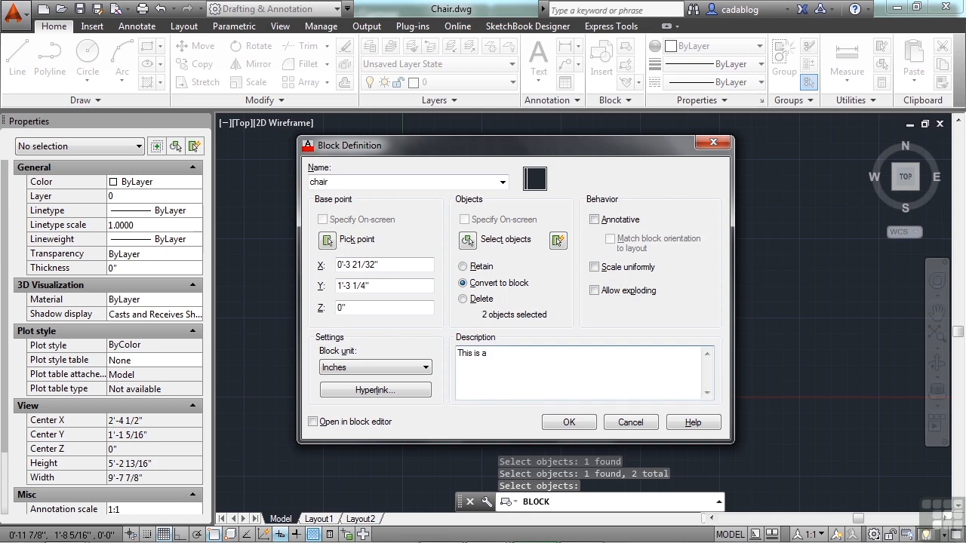
type(" chair.")
left_click(559, 425)
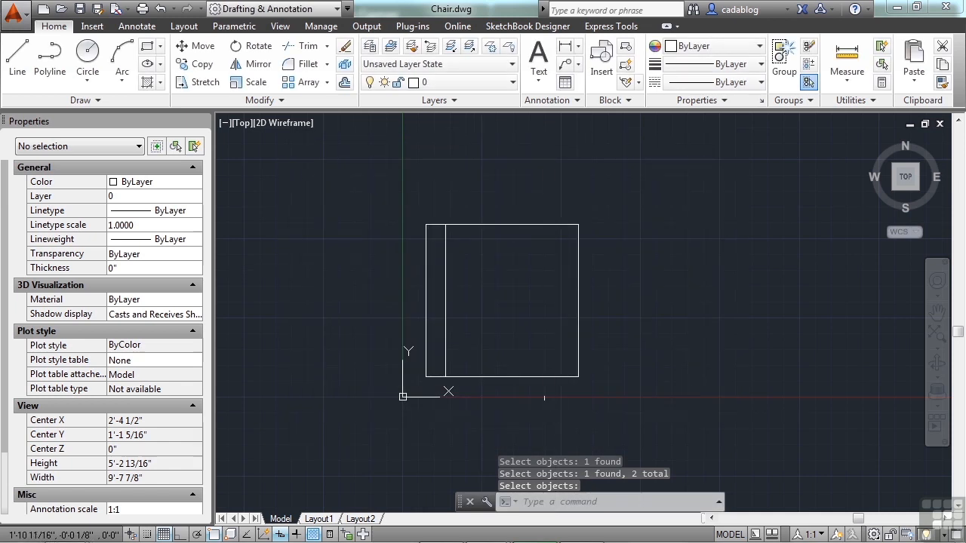
left_click(538, 379)
left_click(521, 362)
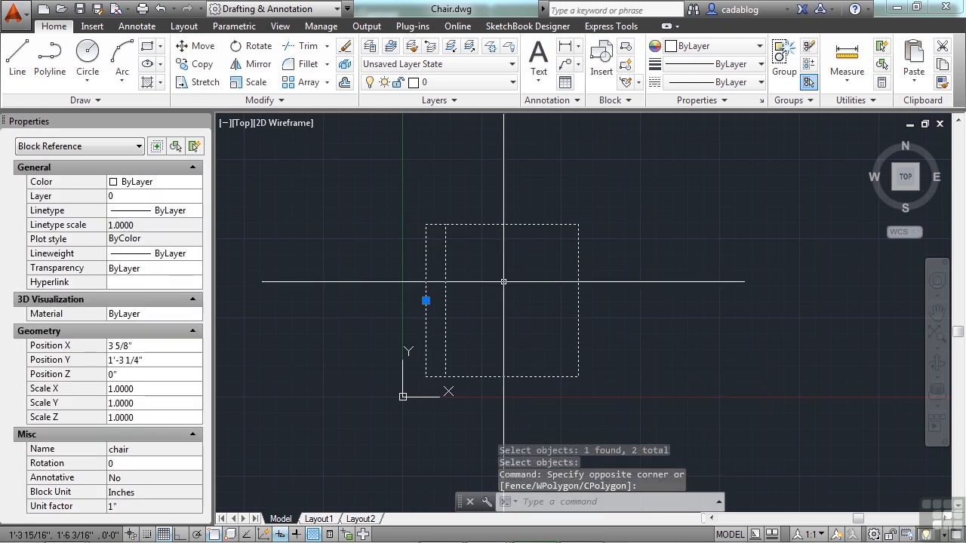
Start writing a block to file with WBLOCK, using the existing block "chair" as the source
key("Escape")
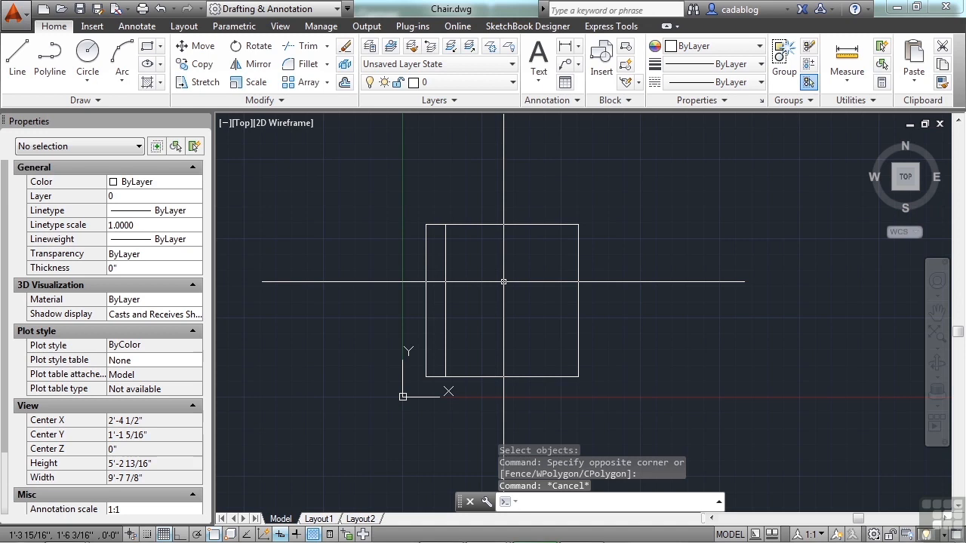
type("WBLOCK")
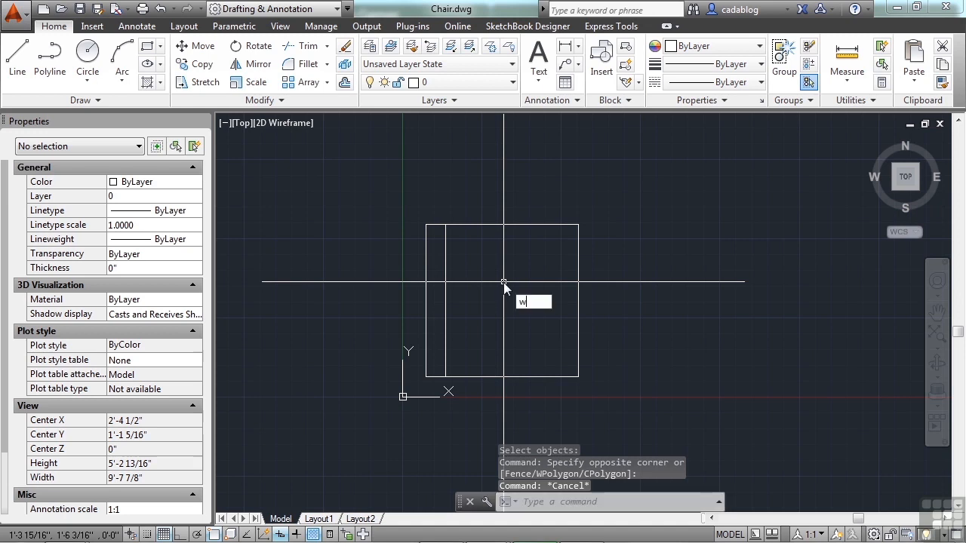
key("Return")
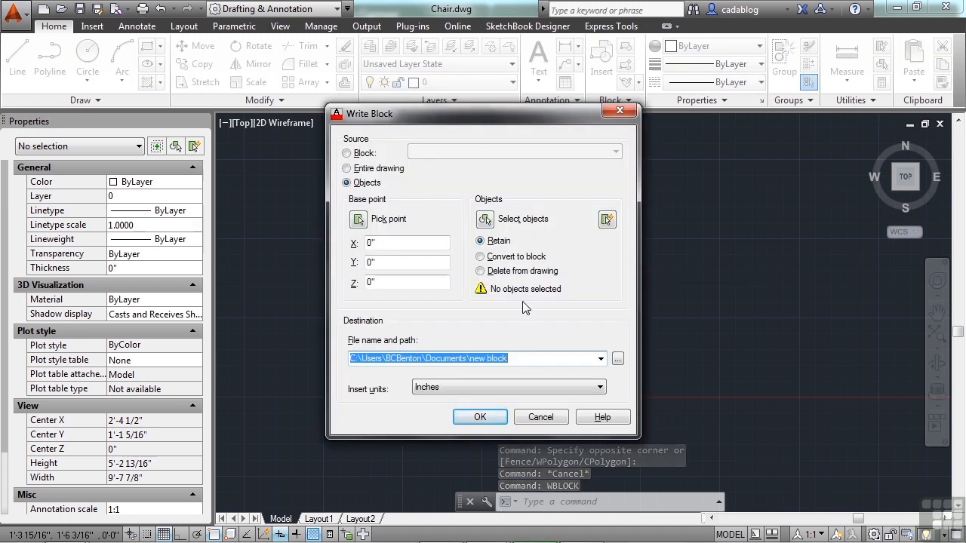
left_click(391, 172)
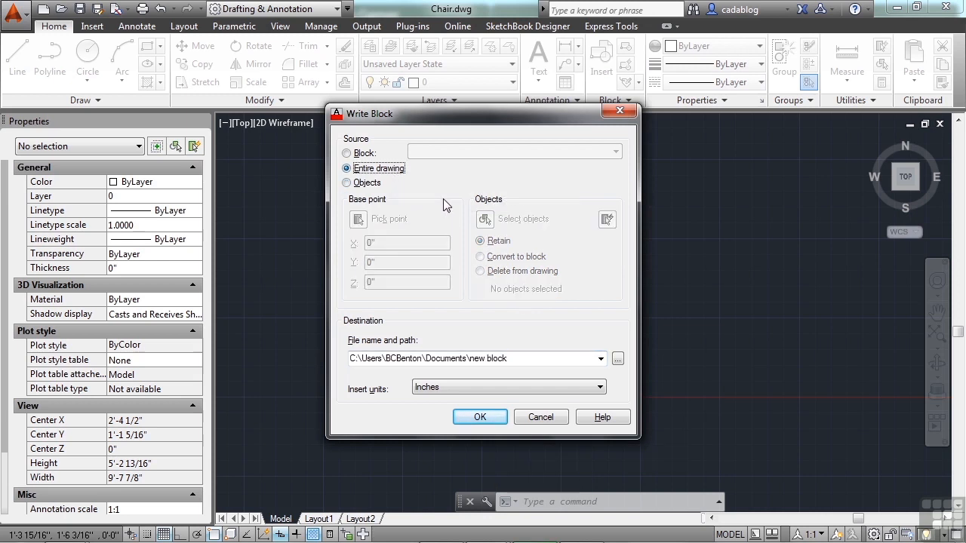
left_click(365, 153)
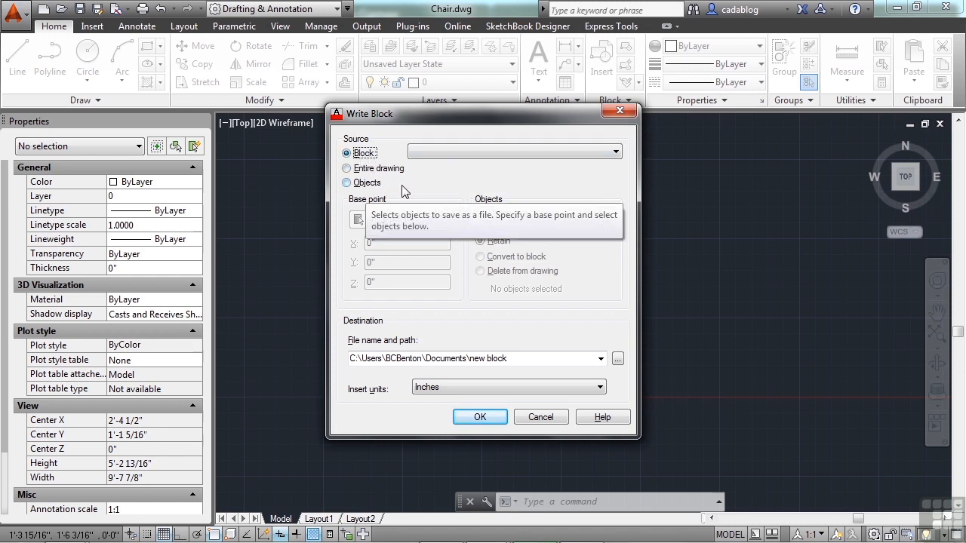
left_click(468, 153)
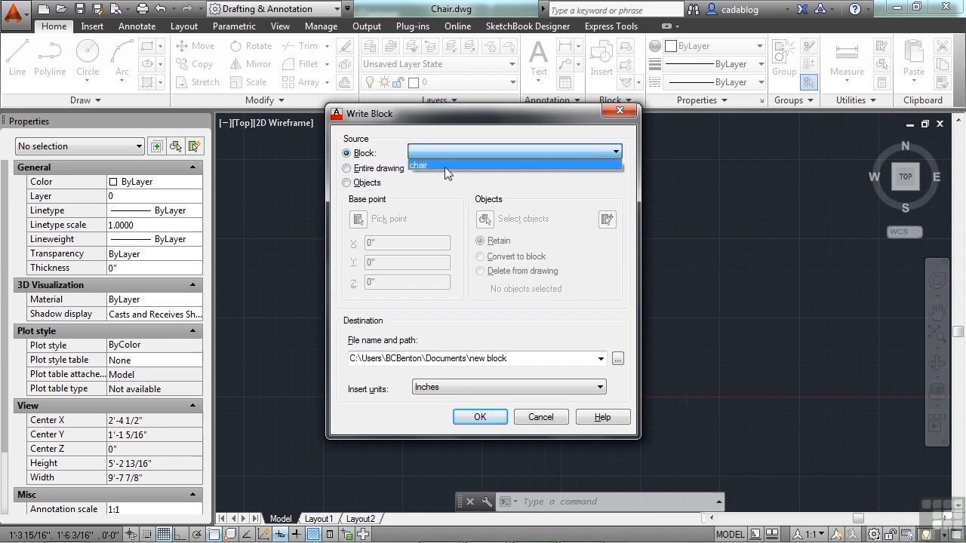
left_click(444, 165)
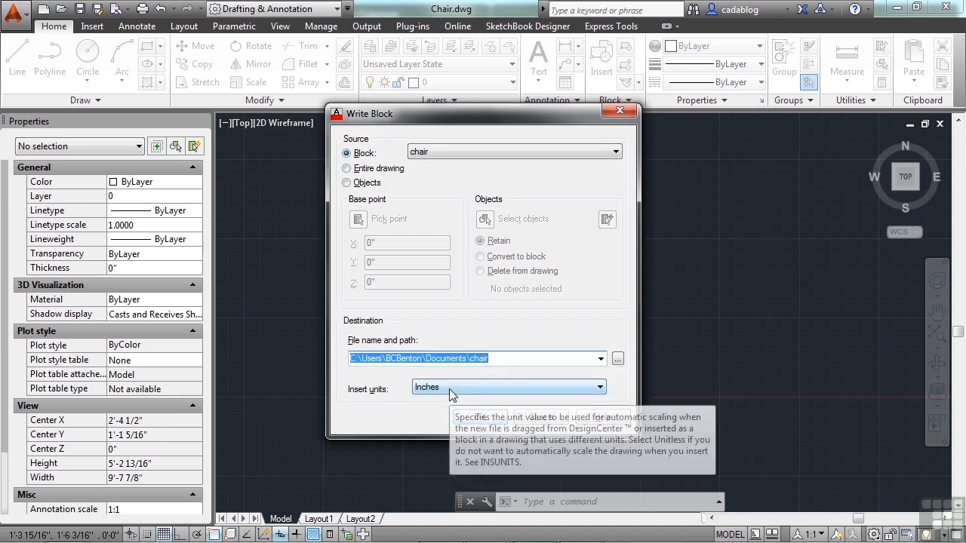
Keep the insert units as Inches and write the block as chair.dwg to the Autodesk 360 folder
left_click(559, 394)
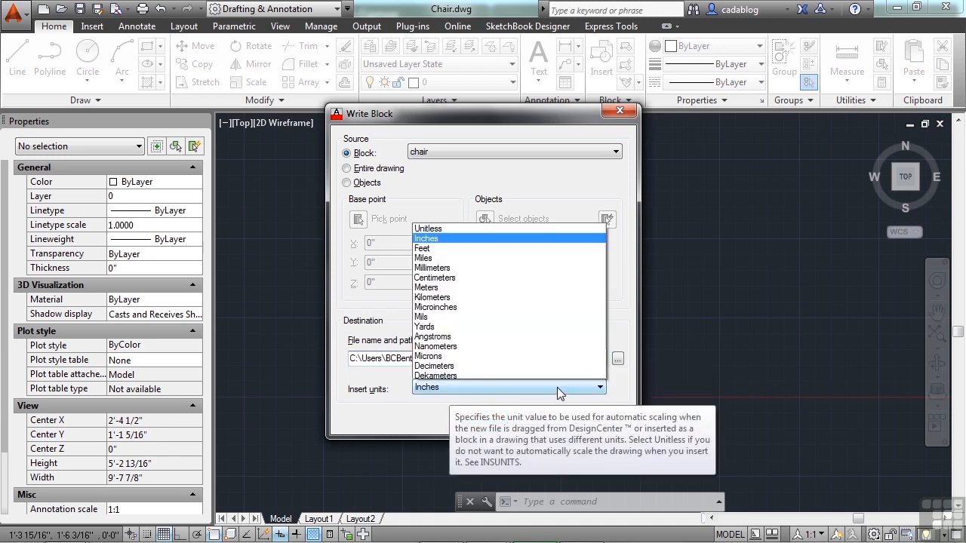
left_click(468, 188)
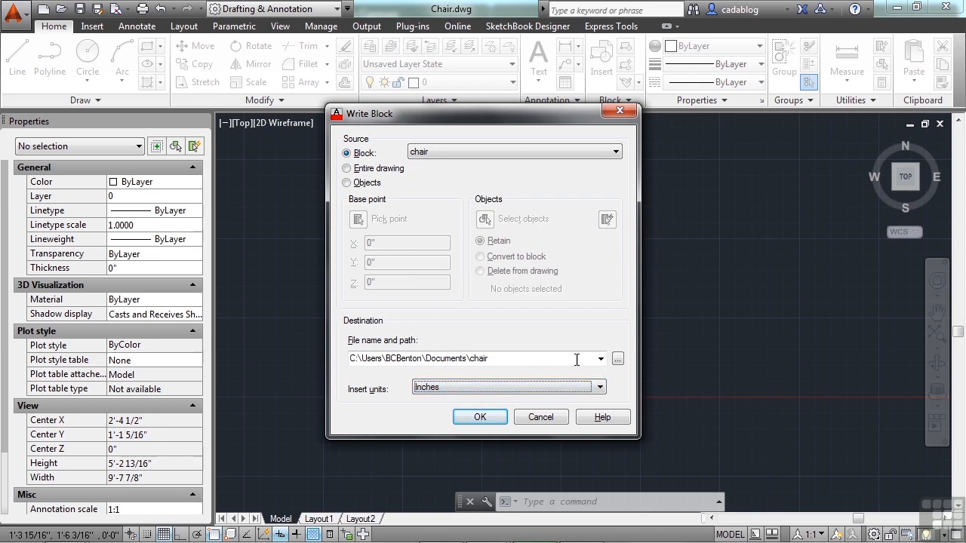
left_click(617, 359)
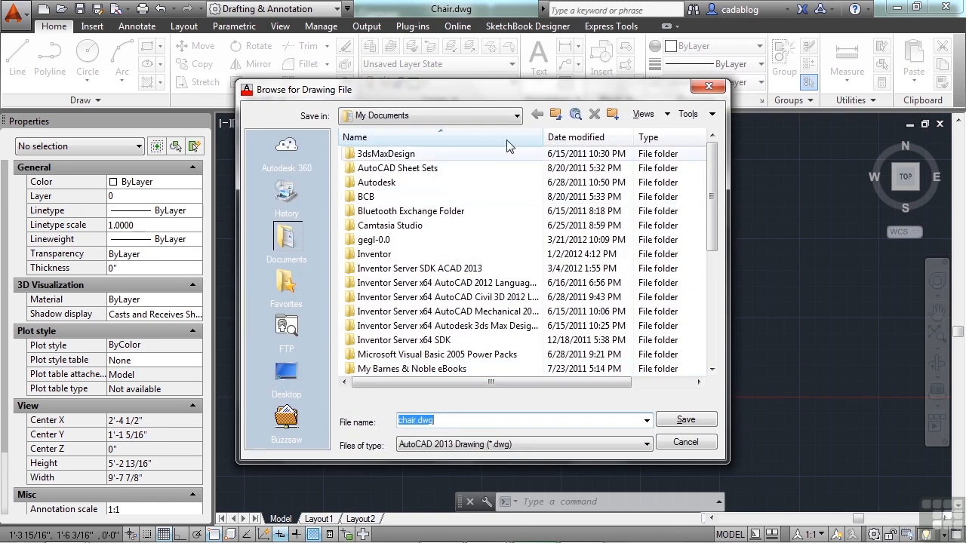
left_click(287, 147)
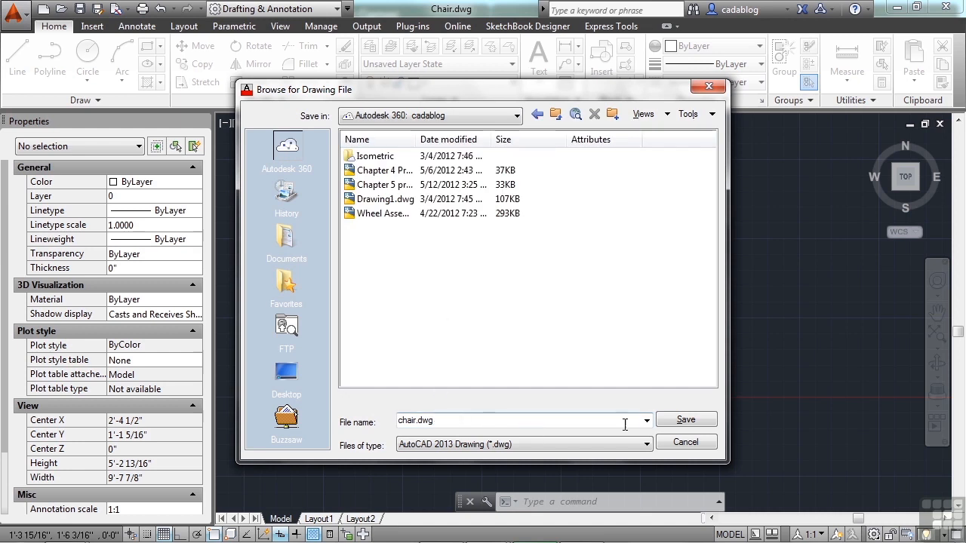
left_click(687, 422)
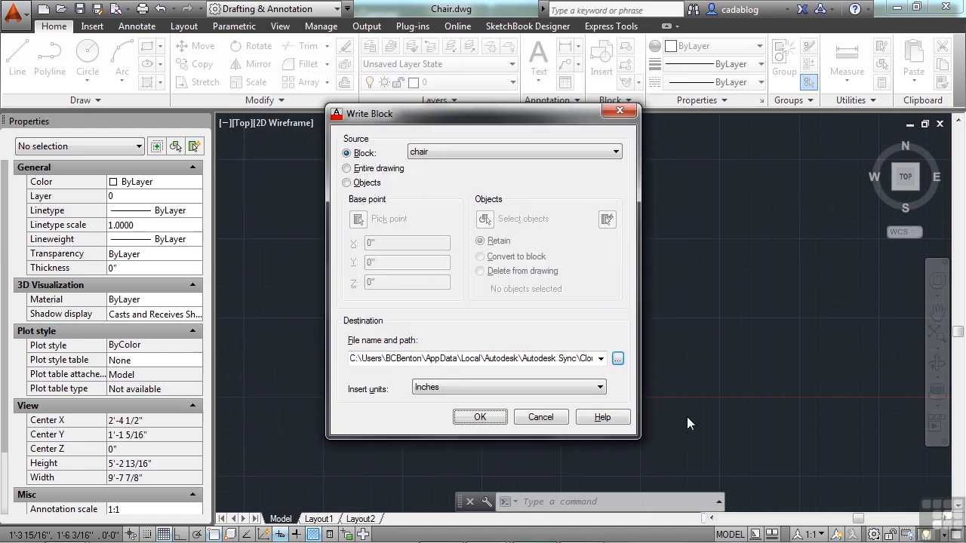
left_click(480, 417)
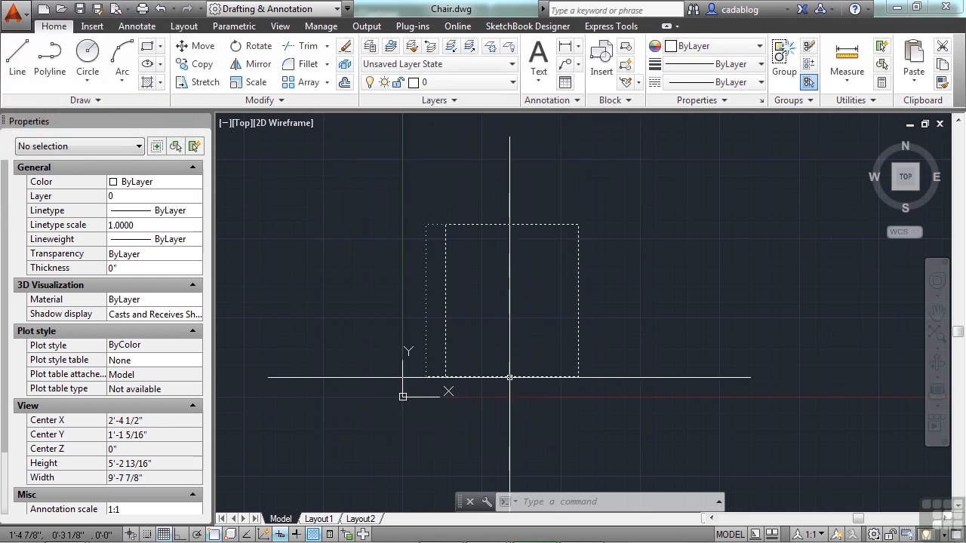